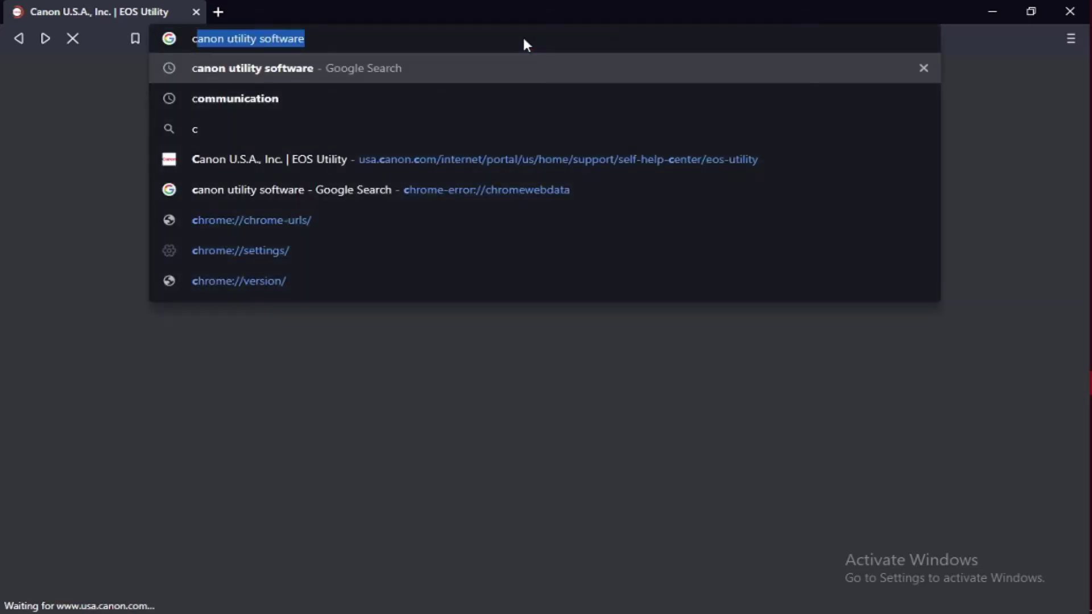
Search for Canon's EOS Utility software and open its Canon USA support page
type("a")
key("End")
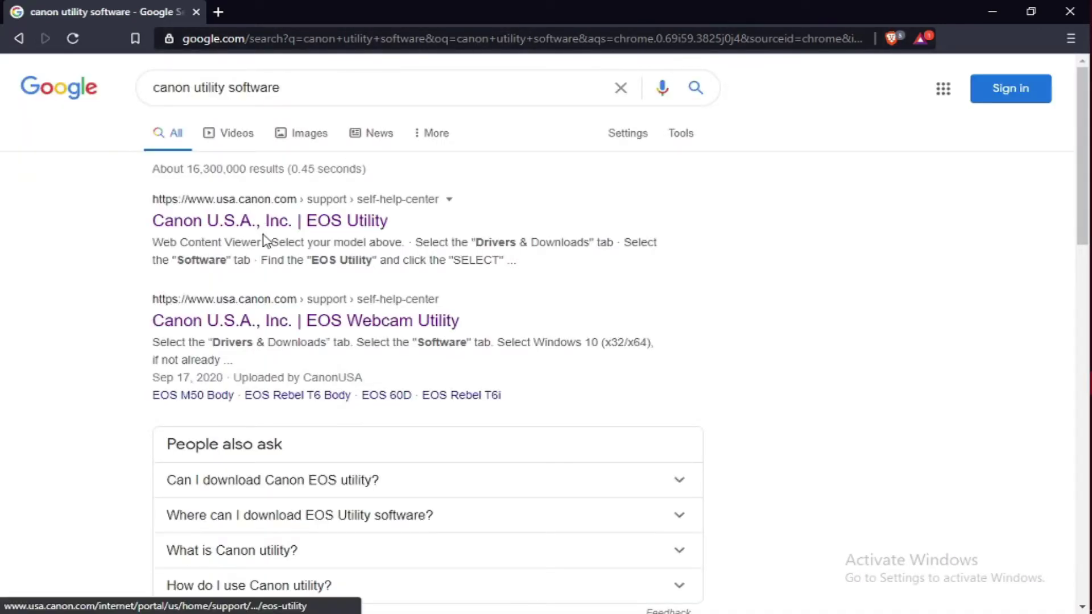
left_click(239, 226)
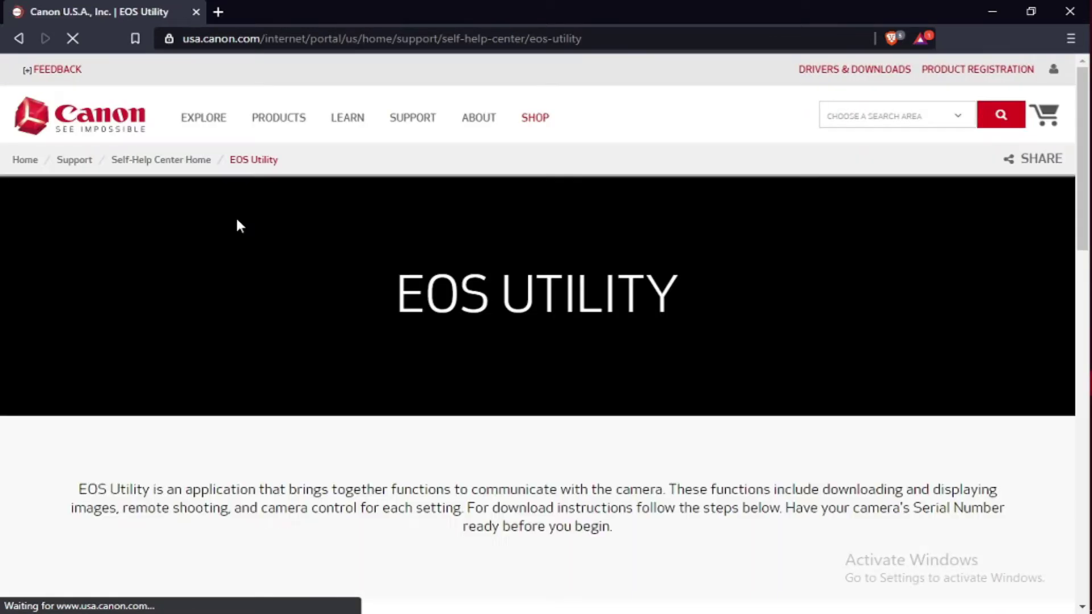
Choose the EOS Rebel T100 from the EOS REBEL camera models
scroll(521, 304, "down", 5)
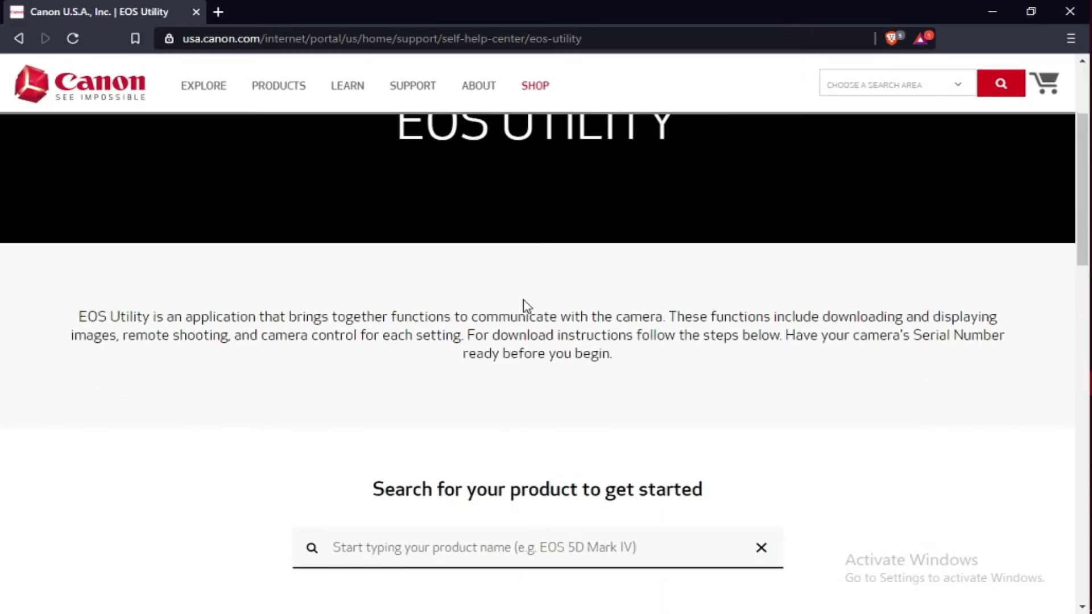
scroll(527, 307, "down", 3)
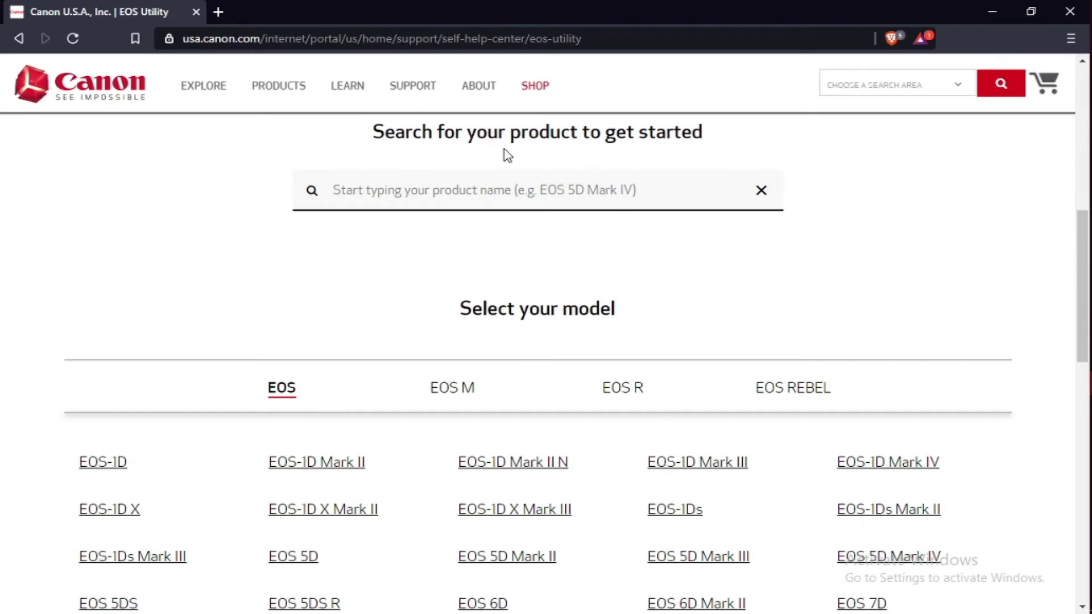
scroll(641, 302, "down", 3)
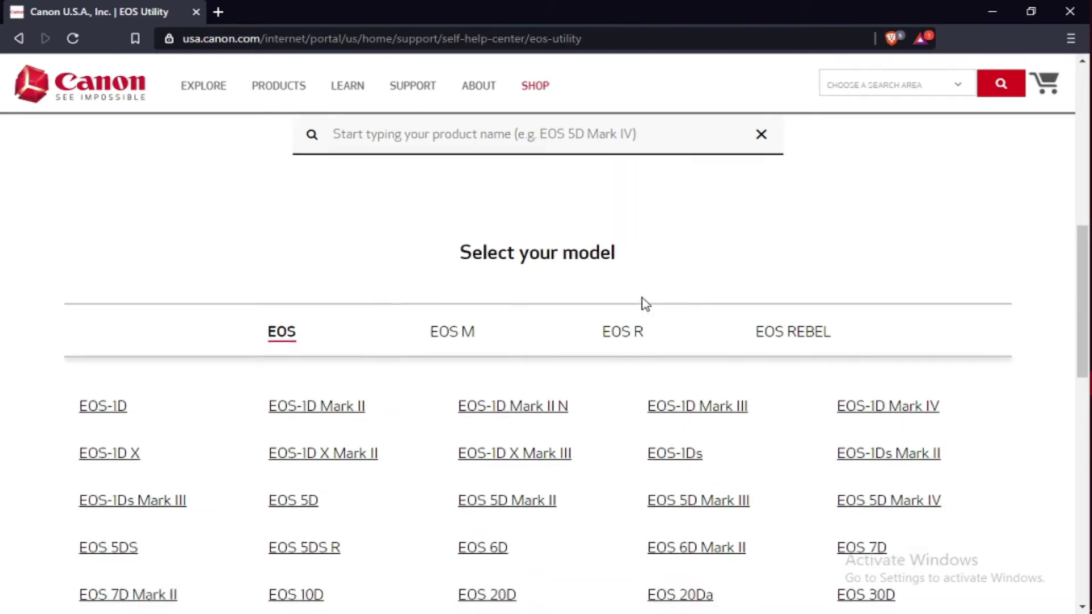
scroll(642, 304, "down", 1)
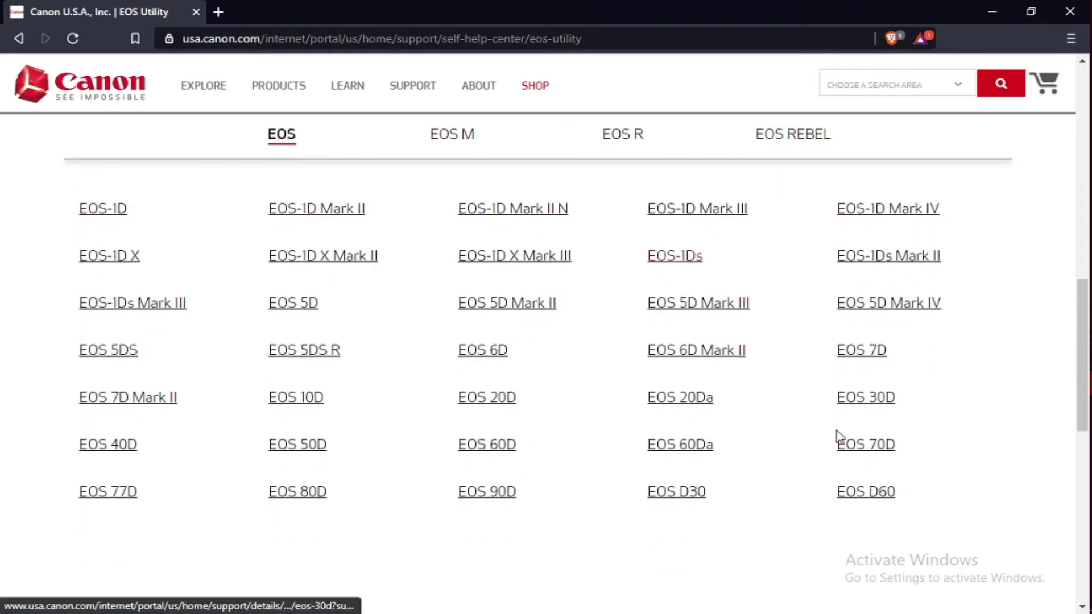
left_click(541, 304)
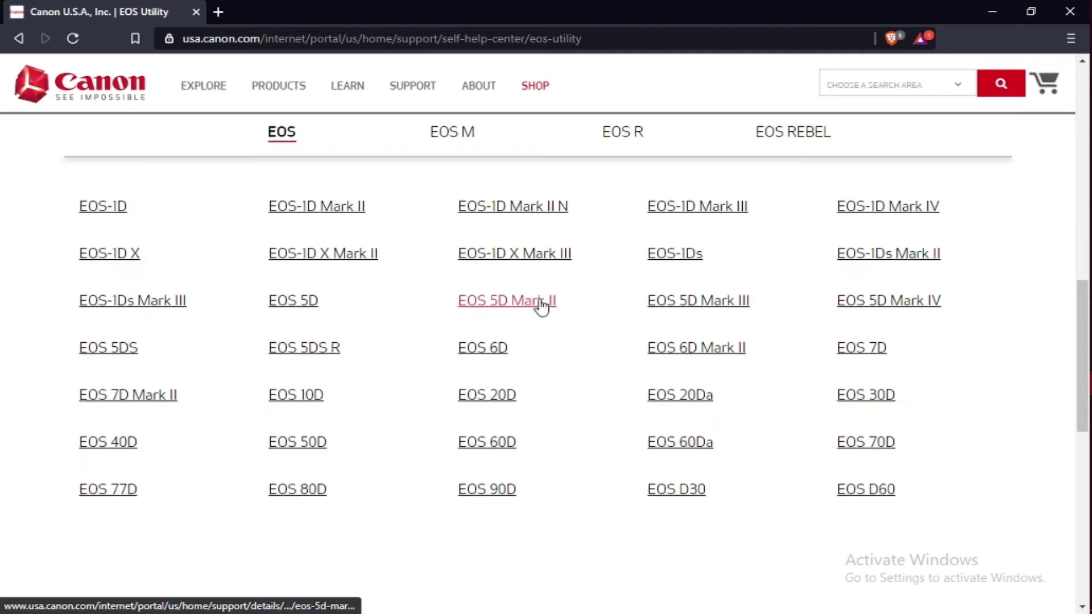
scroll(541, 305, "up", 1)
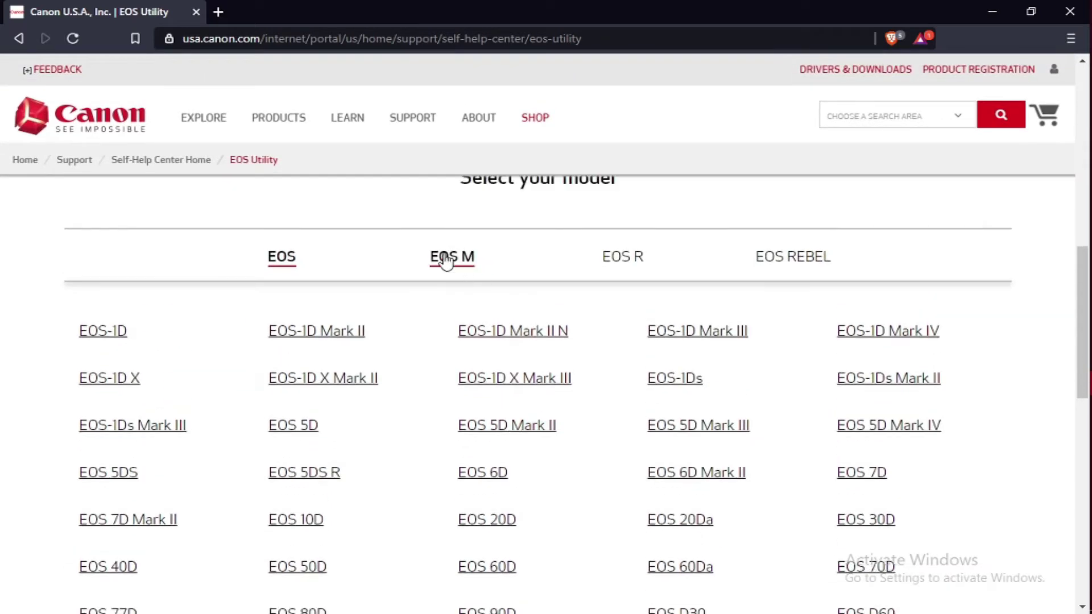
left_click(799, 266)
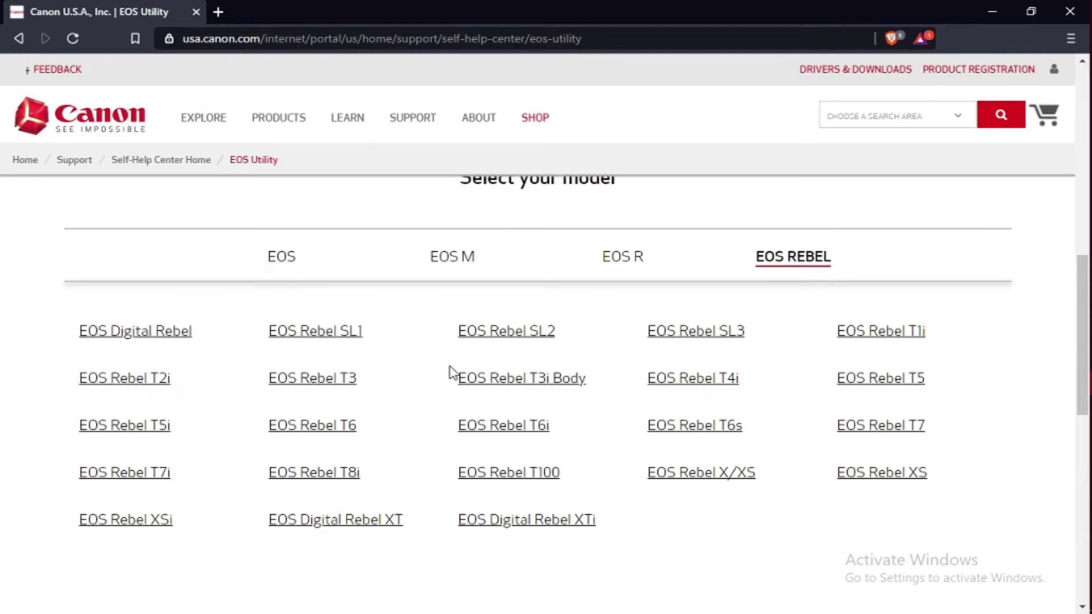
left_click(514, 478)
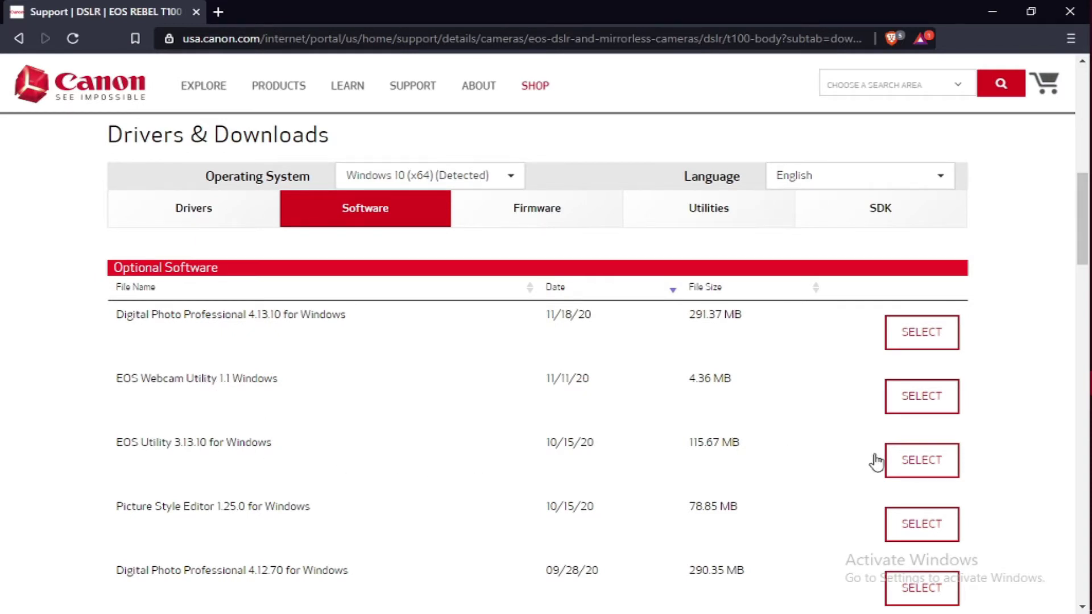
Expand the EOS Utility 3.13.10 for Windows entry and download its zip
left_click(910, 464)
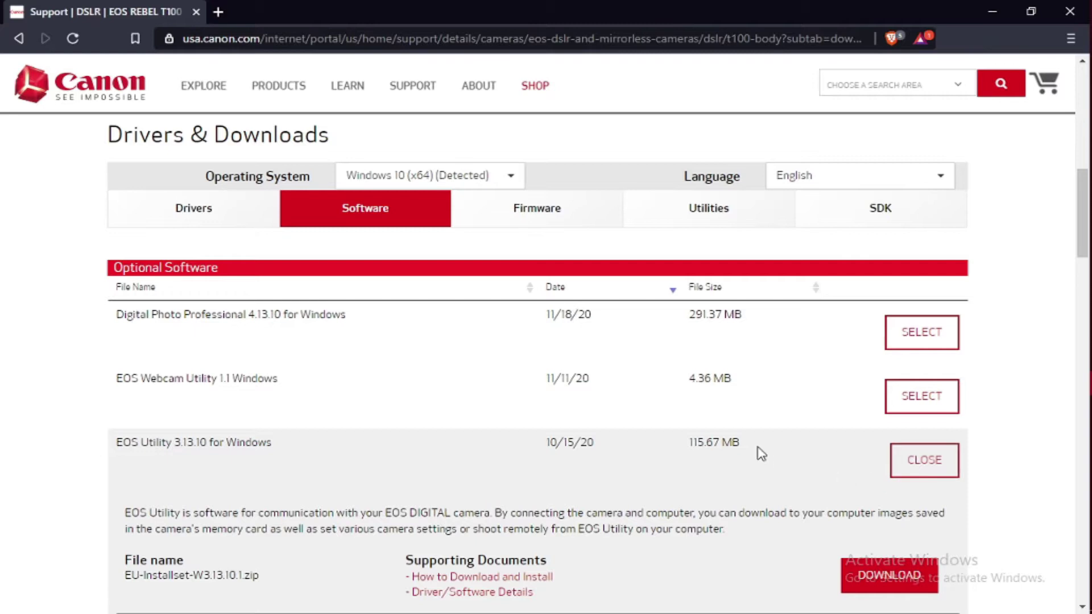
scroll(758, 454, "up", 1)
scroll(762, 454, "down", 2)
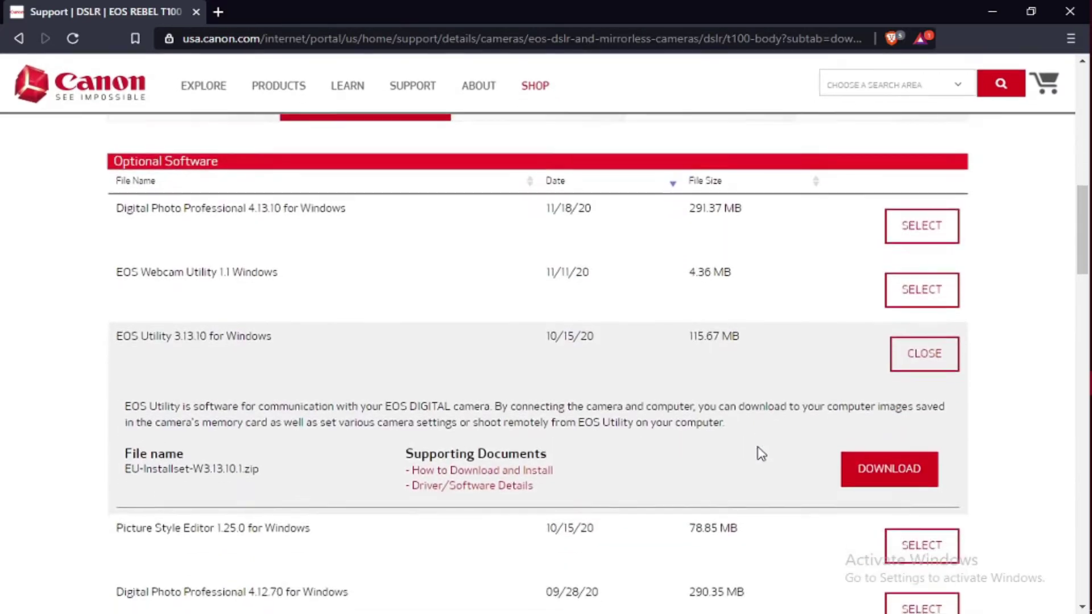
scroll(761, 454, "down", 1)
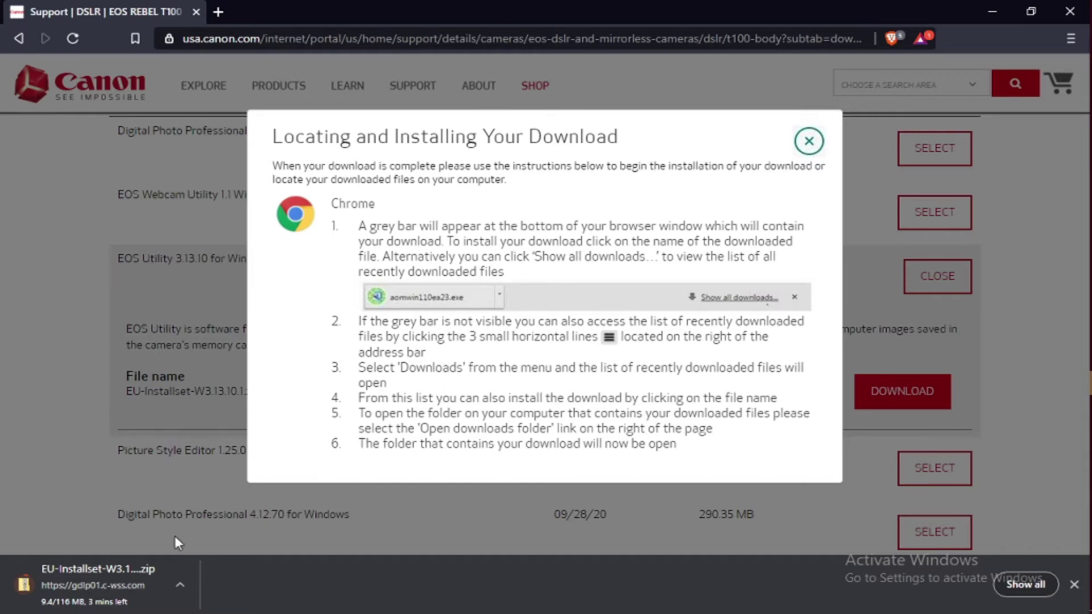
Go back, then show the downloaded EU-Installset-W3.13.10.1 zip in the Downloads folder
key("alt+Left")
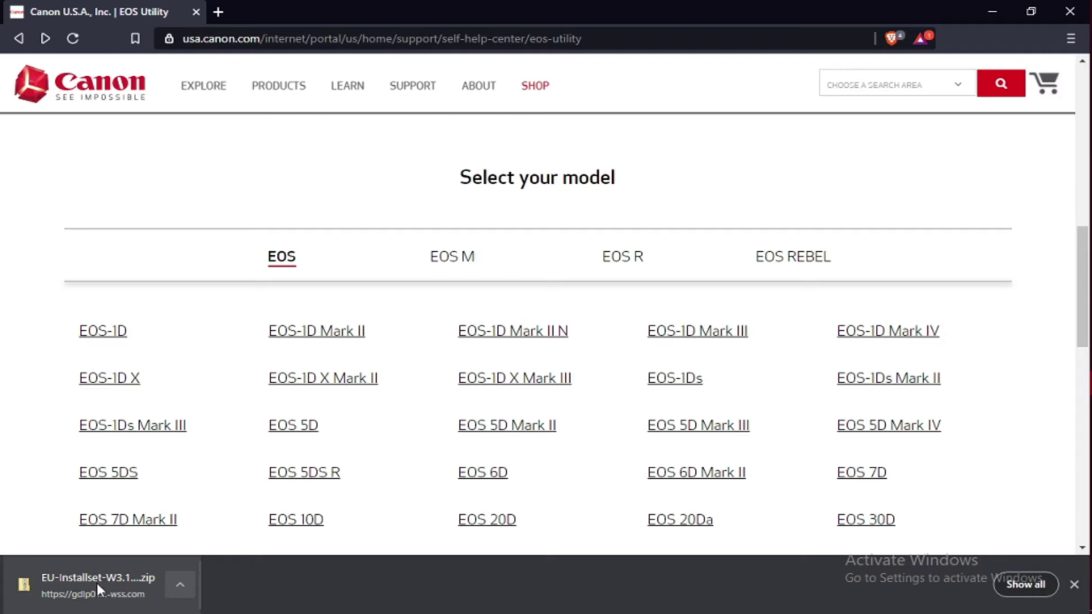
left_click(176, 580)
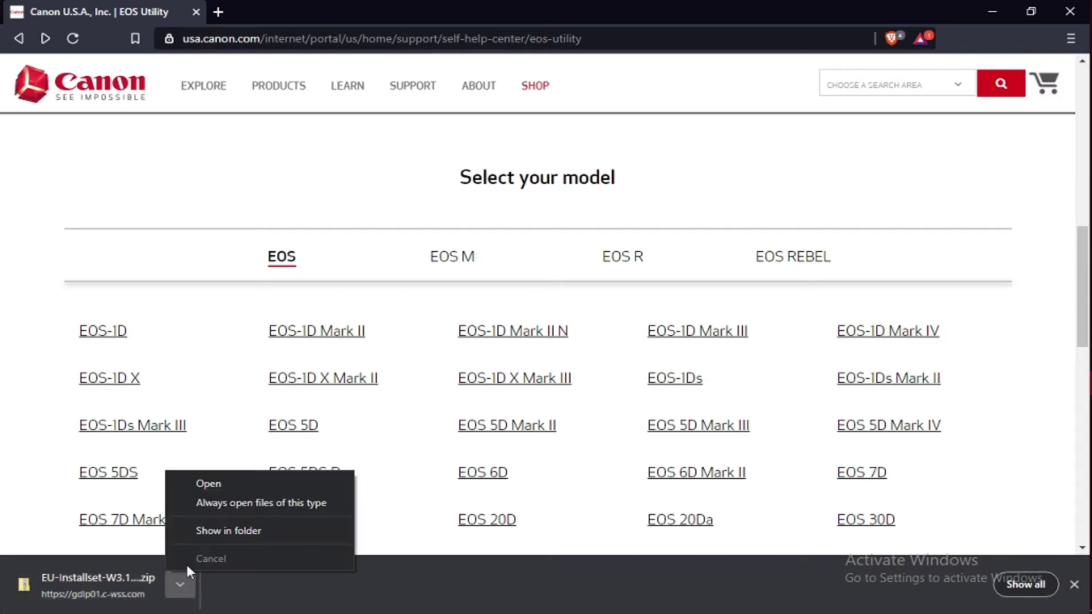
left_click(228, 530)
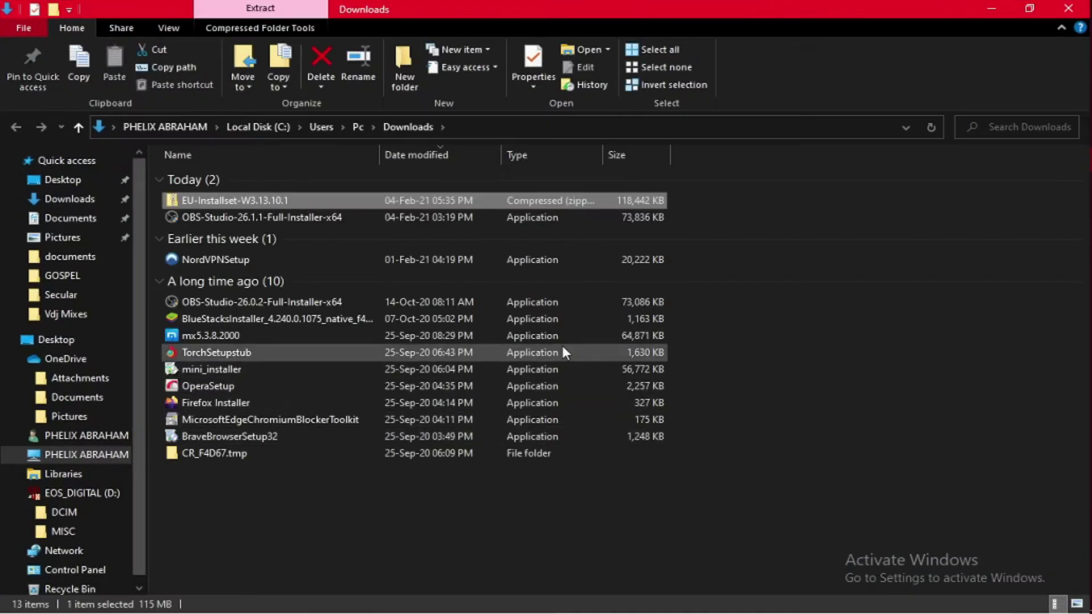
Open the EU-Installset-W3.13.10.1 zip and select the euw3.13.10-installer inside
right_click(317, 198)
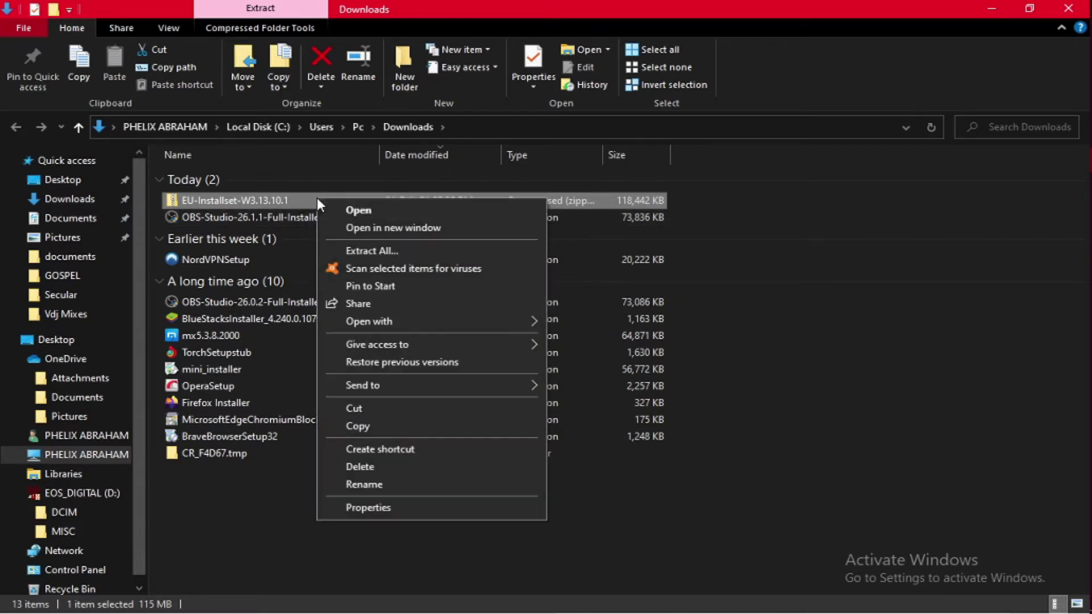
left_click(357, 210)
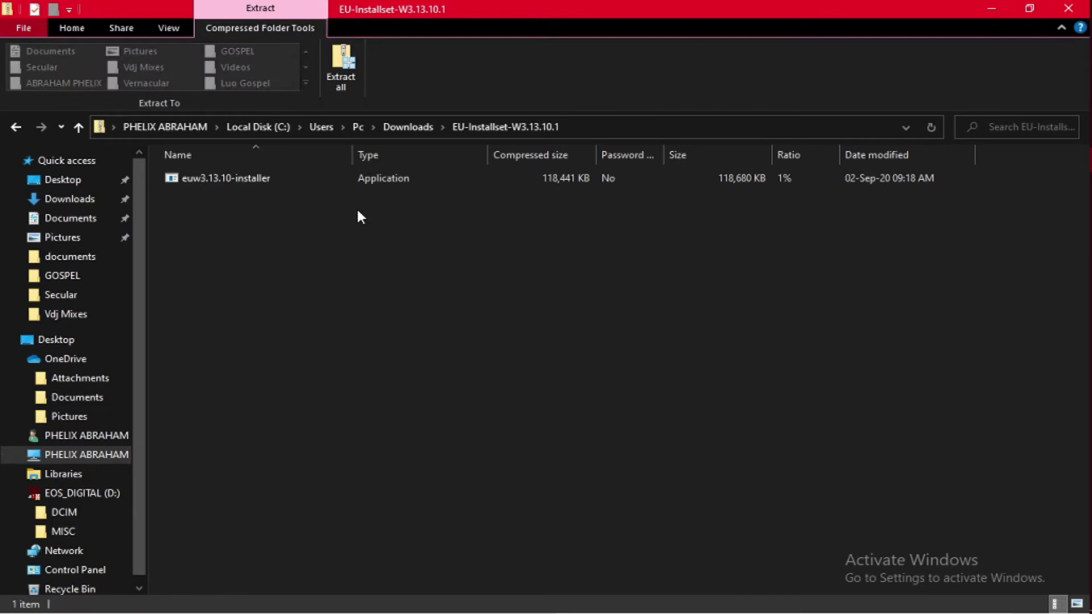
left_click(333, 179)
Run euw3.13.10-installer from the zip and confirm extraction to reach Canon's area selection
right_click(333, 179)
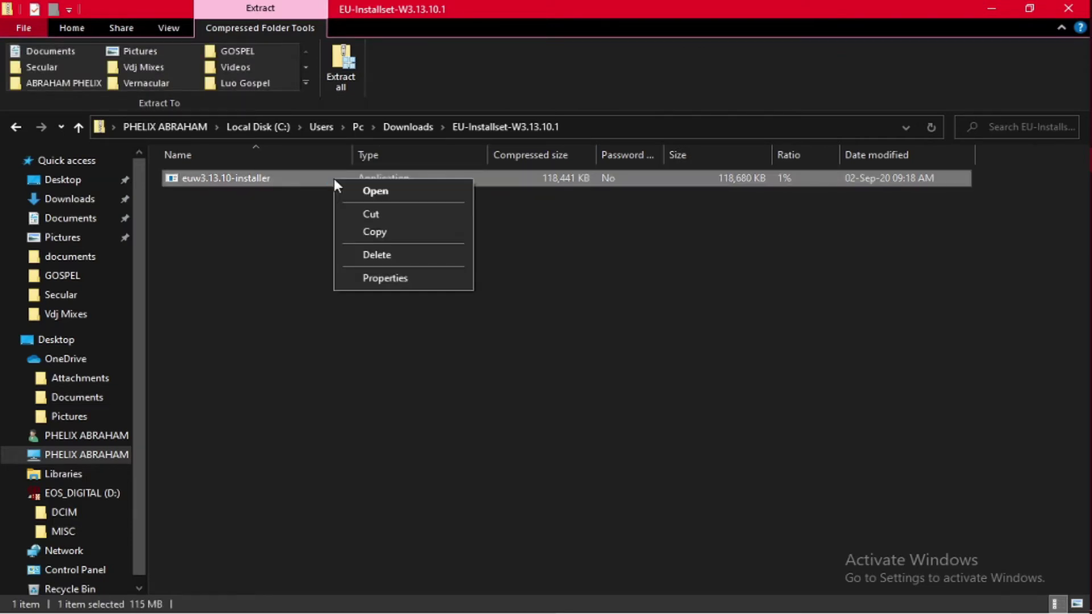
left_click(372, 189)
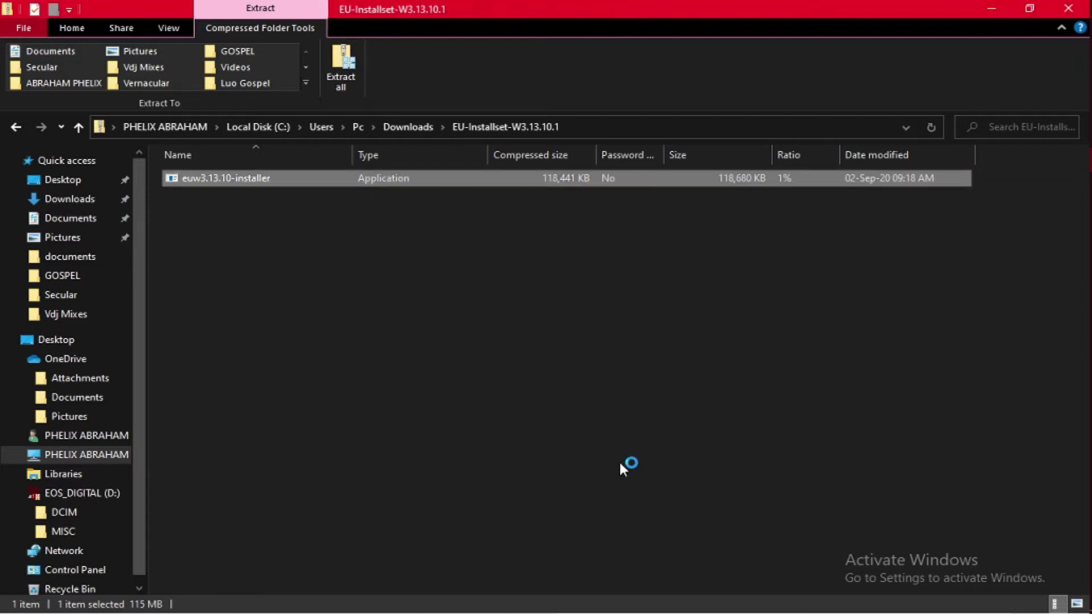
key("Return")
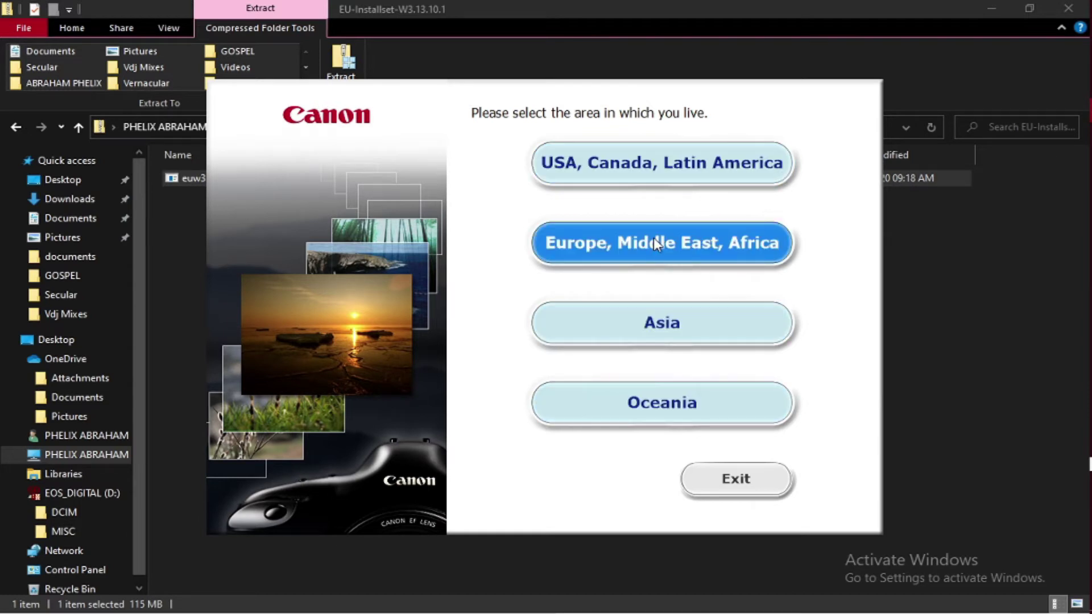
Choose USA, Canada, Latin America with Other country/region and English, then acknowledge the notice
left_click(650, 178)
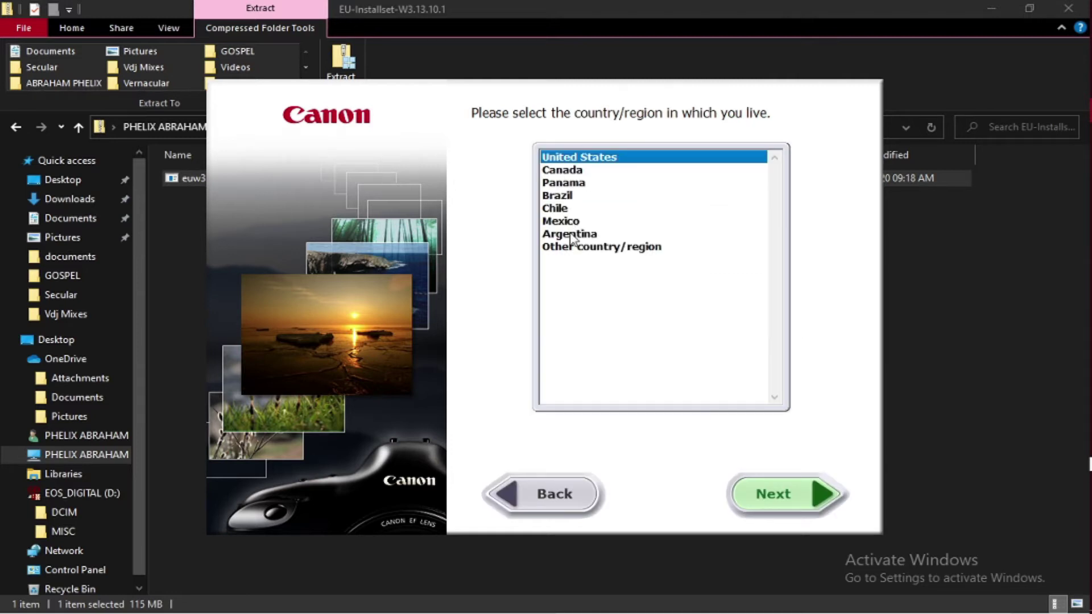
left_click(582, 249)
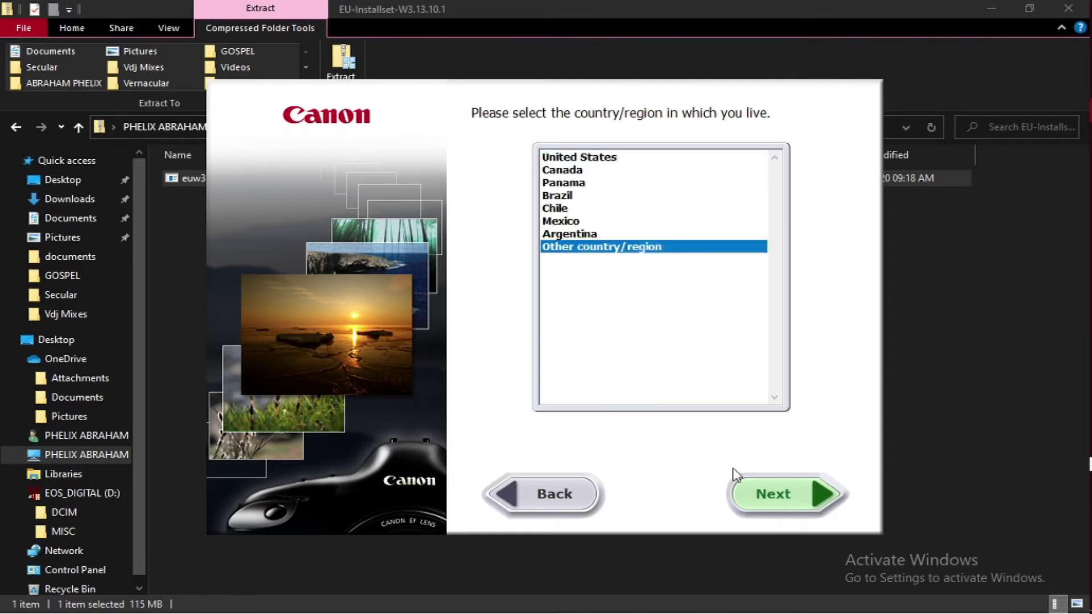
left_click(784, 494)
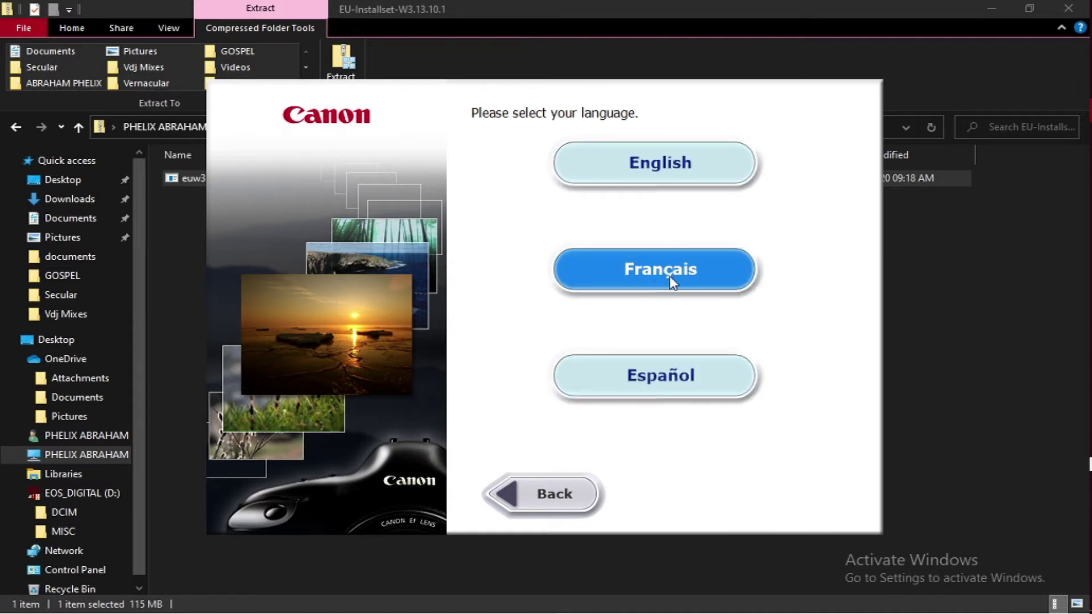
left_click(670, 165)
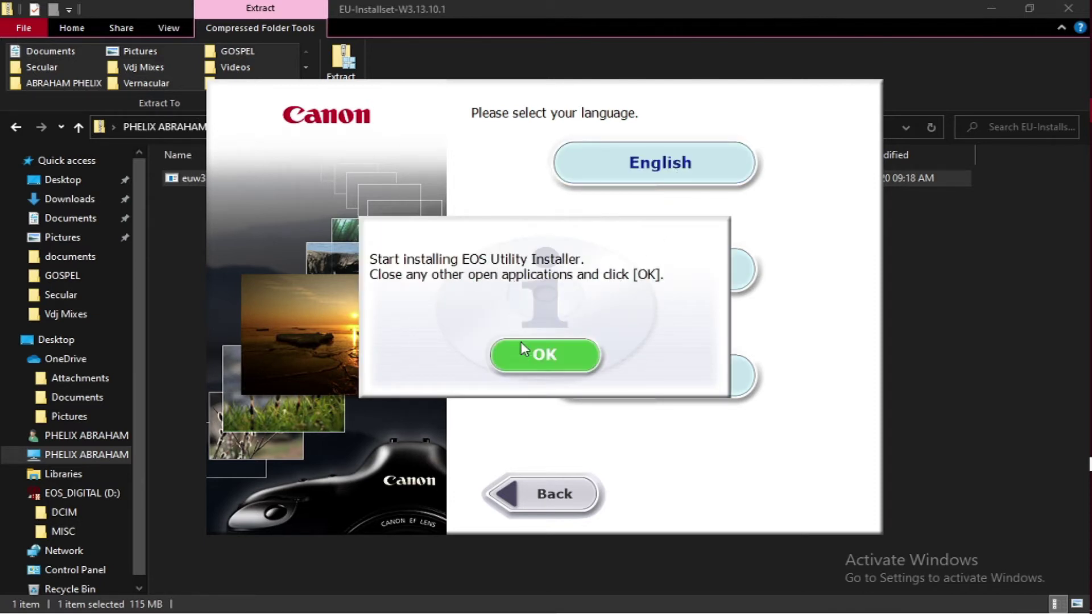
left_click(524, 364)
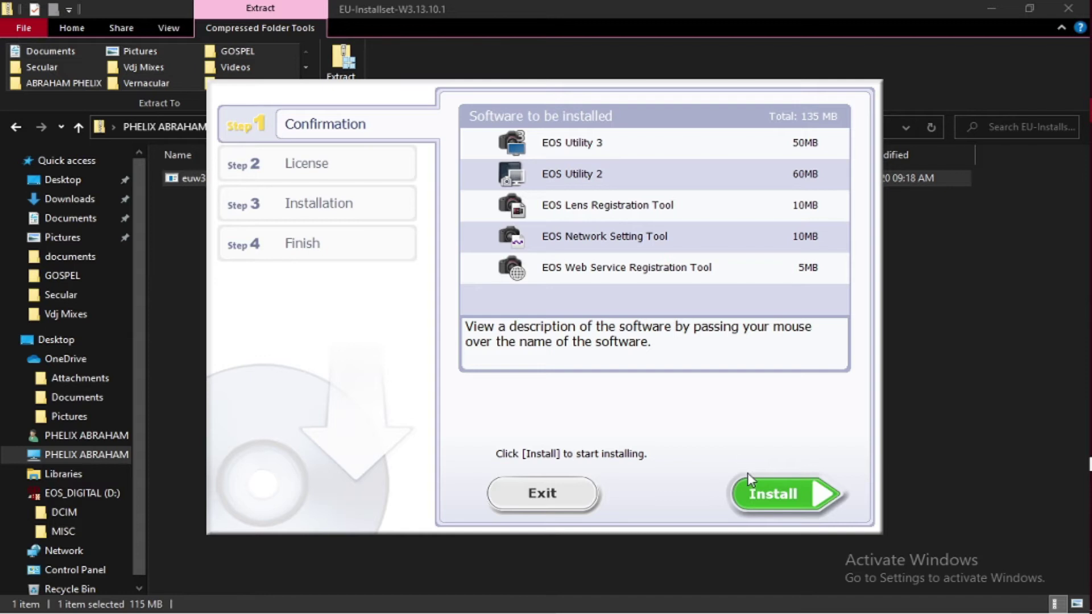
Start installing the five EOS tools and scroll through the License Agreement
left_click(788, 500)
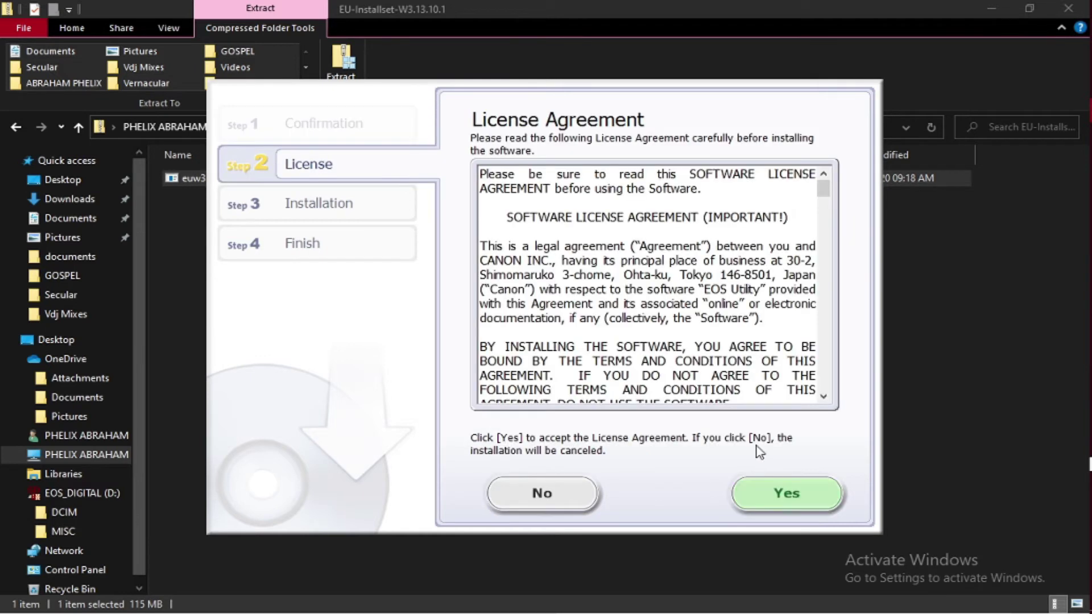
scroll(738, 334, "down", 5)
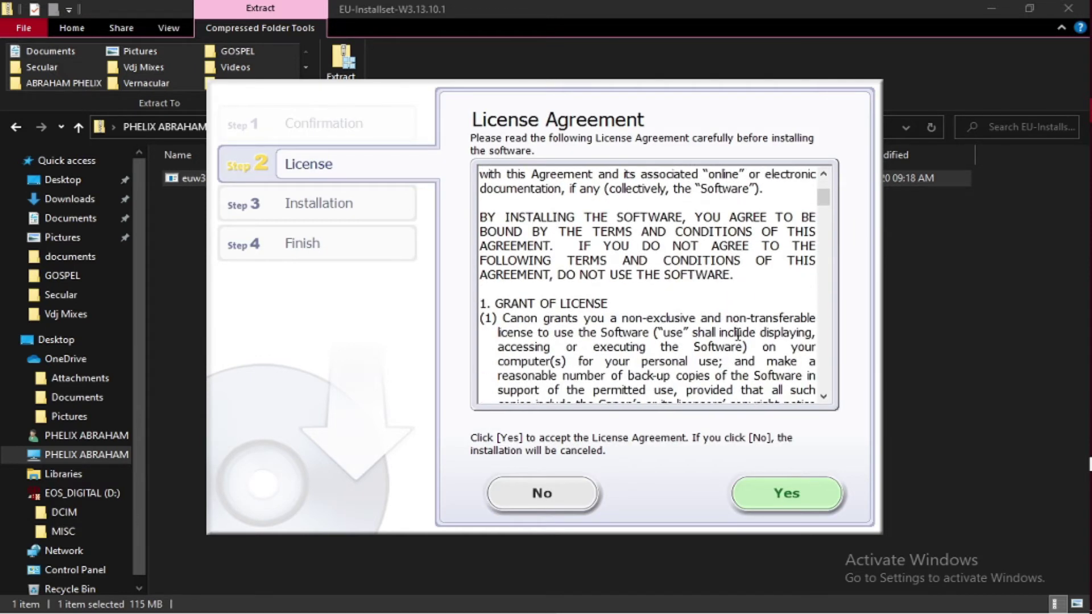
scroll(738, 335, "down", 20)
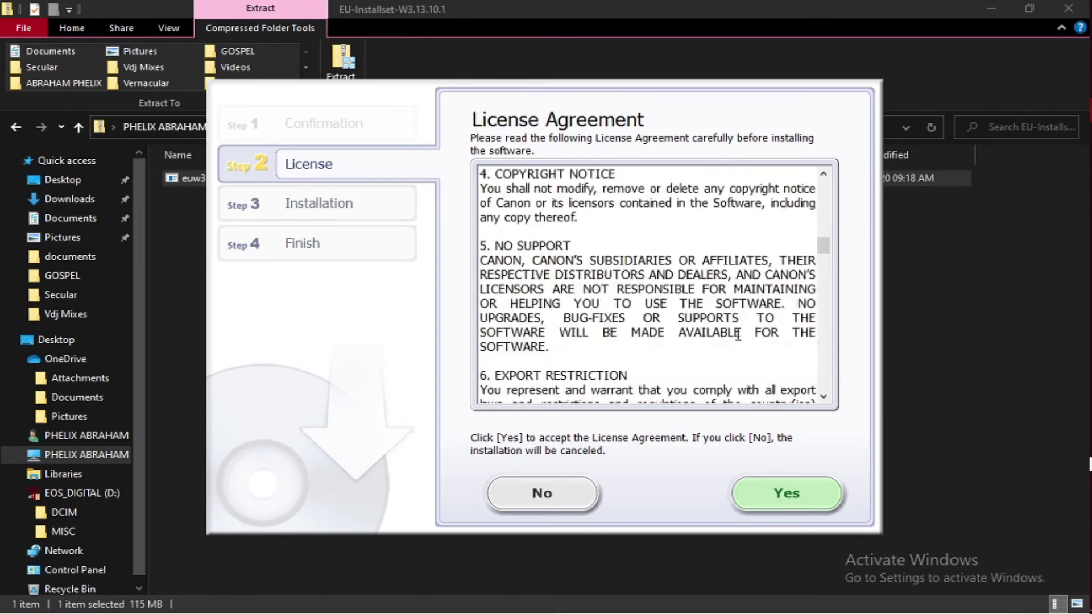
scroll(738, 335, "down", 20)
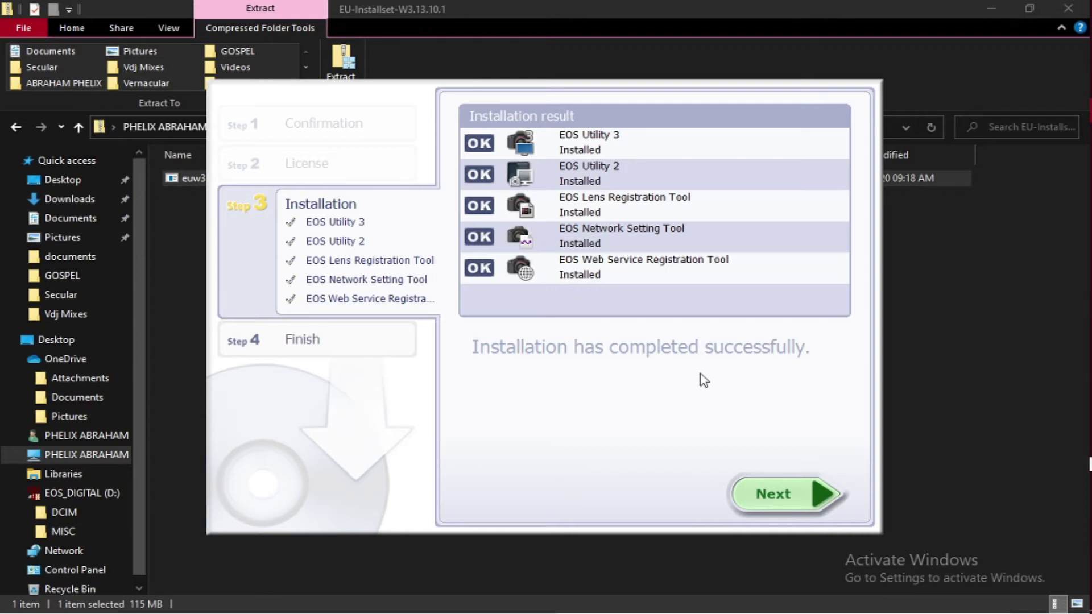
Finish the EOS Utility installer, dismiss the tray overflow, and minimize File Explorer
left_click(779, 498)
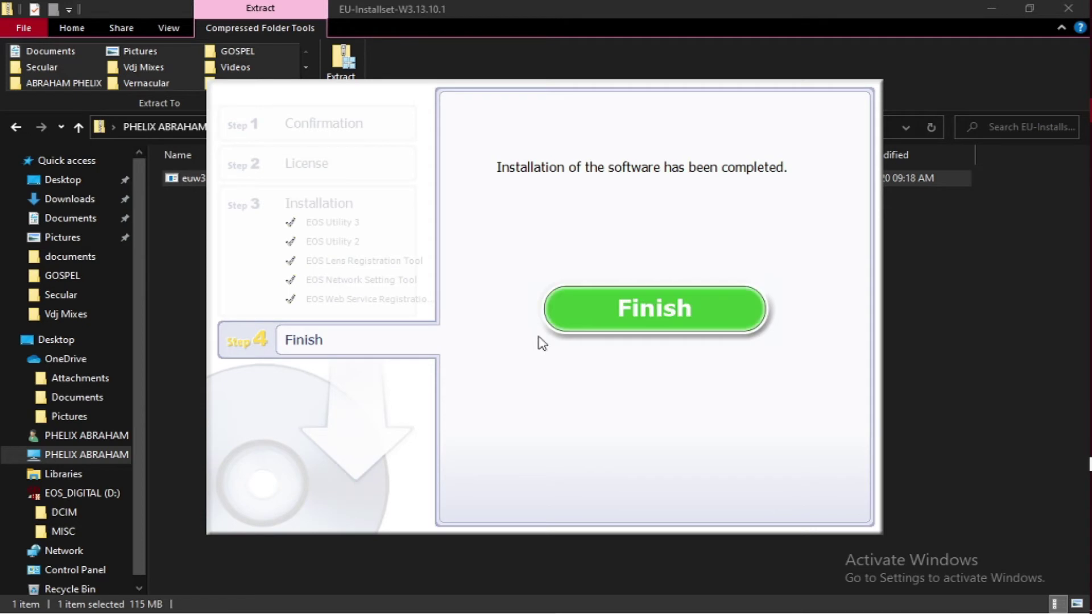
left_click(613, 323)
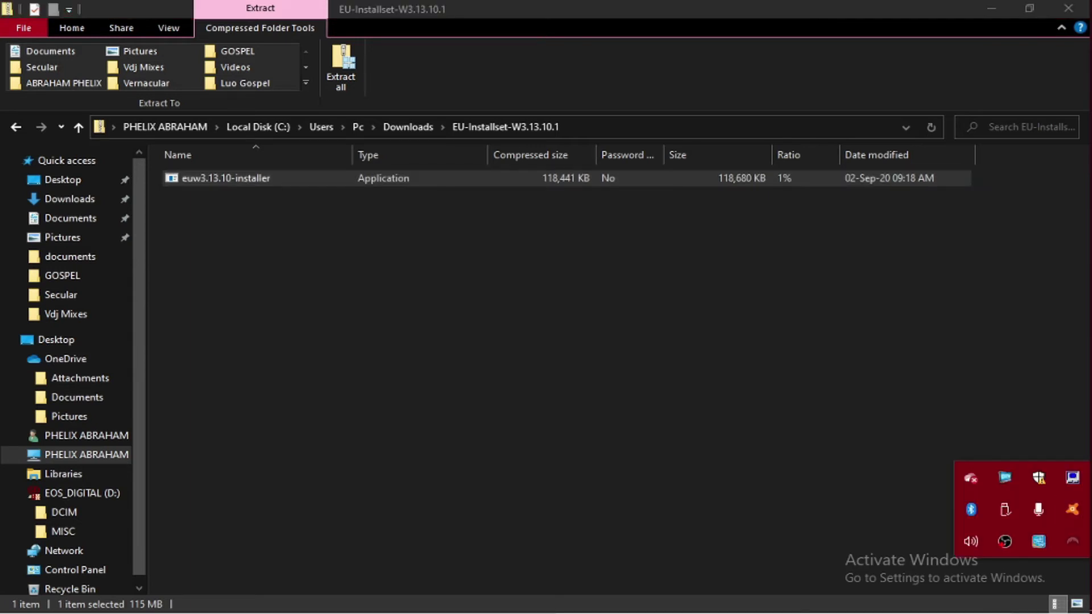
left_click(1072, 510)
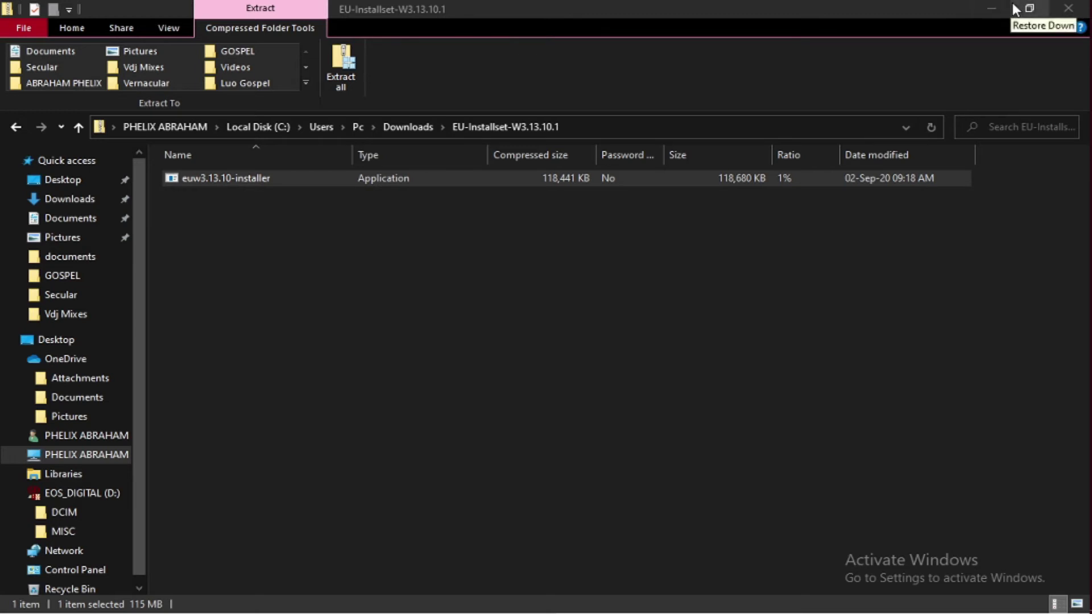
left_click(998, 8)
Minimize the browser and launch EOS Utility from its desktop shortcut
left_click(999, 7)
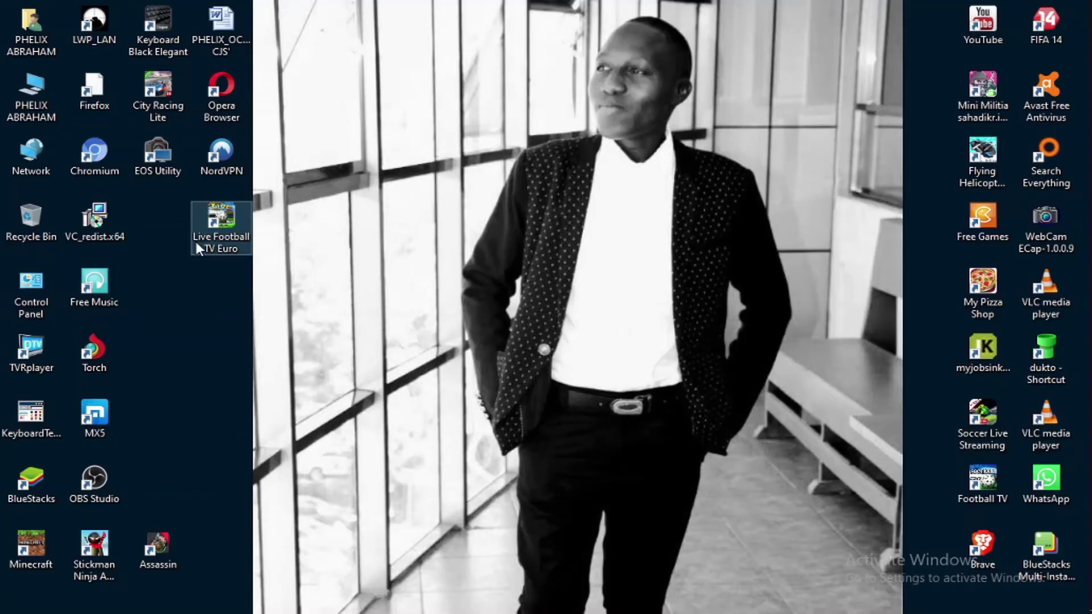
left_click(162, 151)
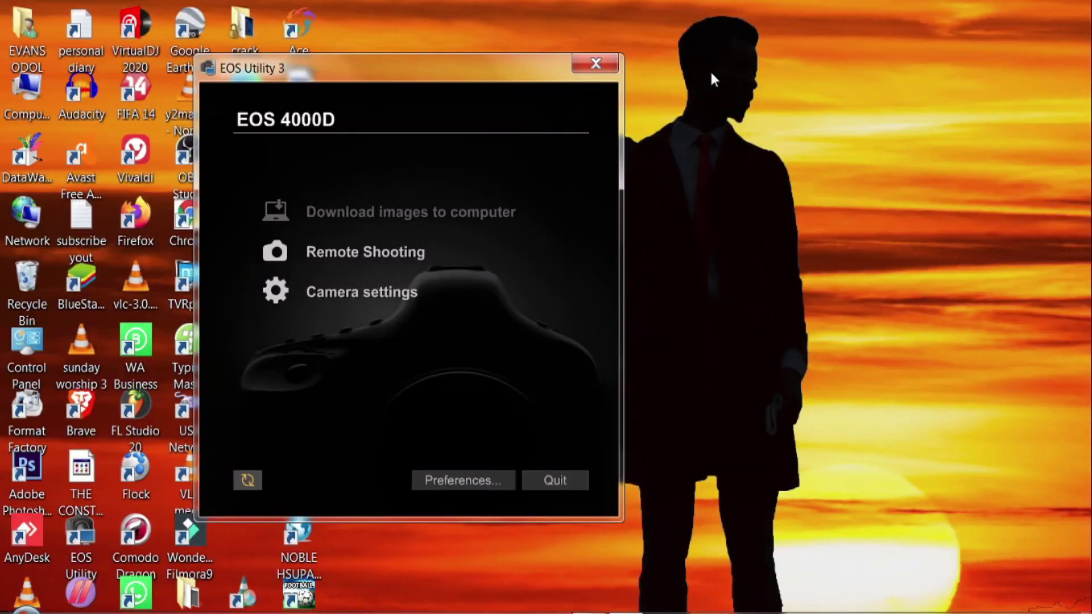
Open Remote Shooting for the EOS 4000D and set the live view aspect ratio to 4:3
left_click(407, 257)
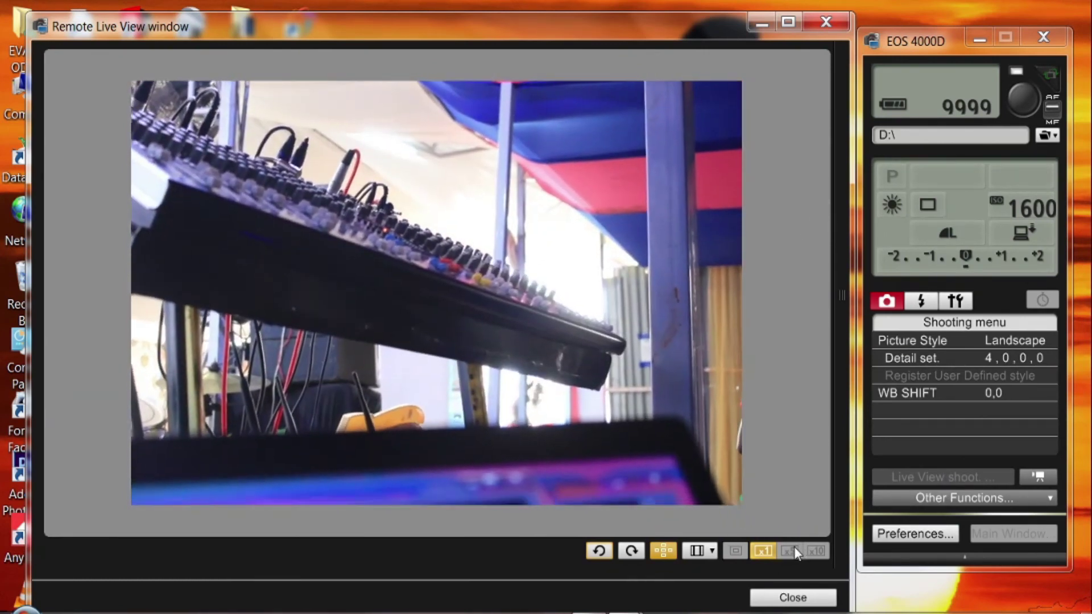
left_click(701, 551)
left_click(718, 558)
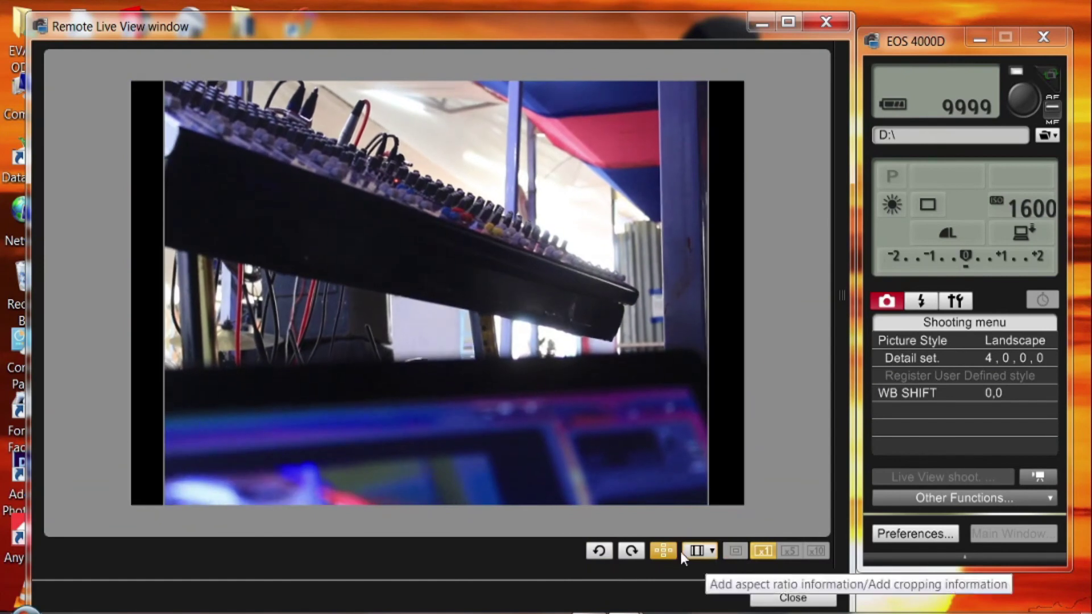